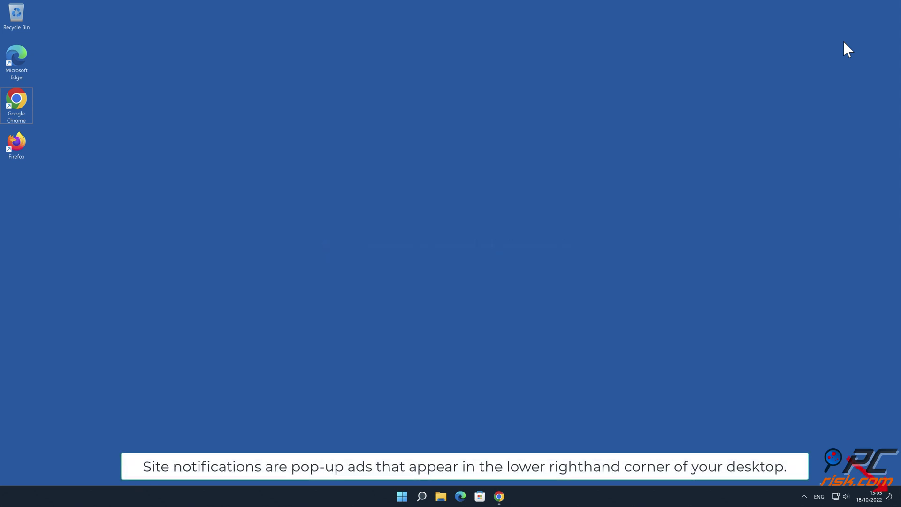
Step: Restore the Chrome window showing the nadsfit.com robot-check page
click(500, 496)
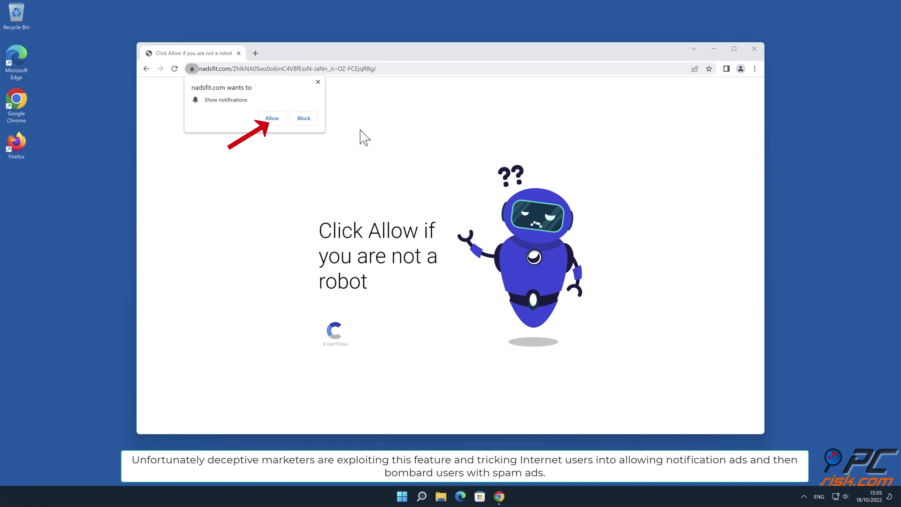
Step: Allow nadsfit.com to show notifications, then close the Chrome window
click(279, 119)
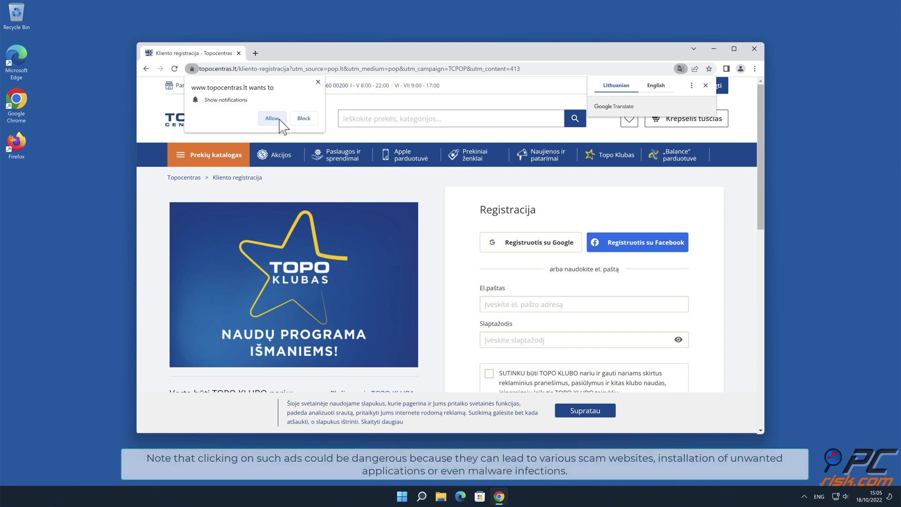
click(754, 49)
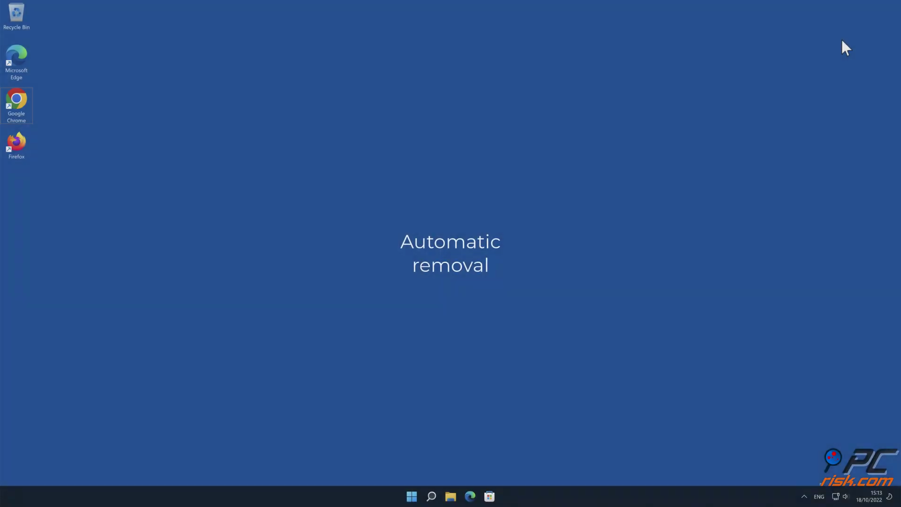
double_click(19, 101)
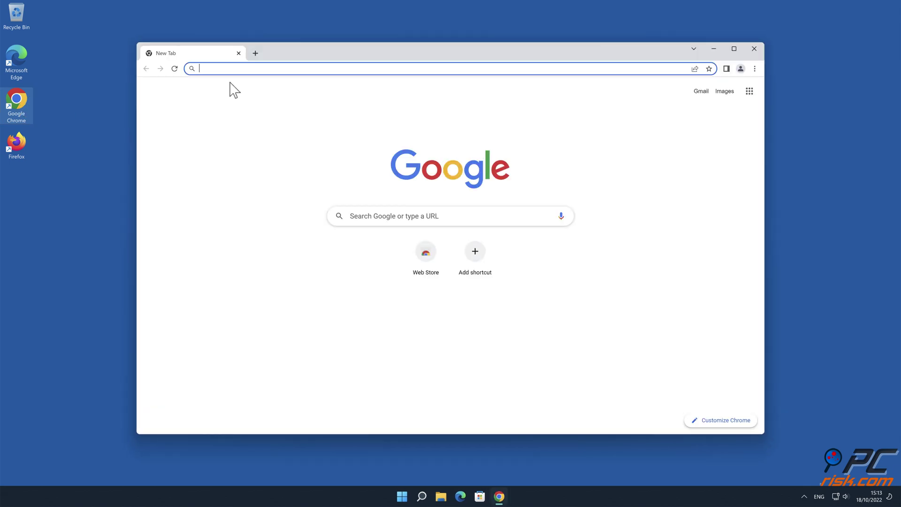
text(www.co)
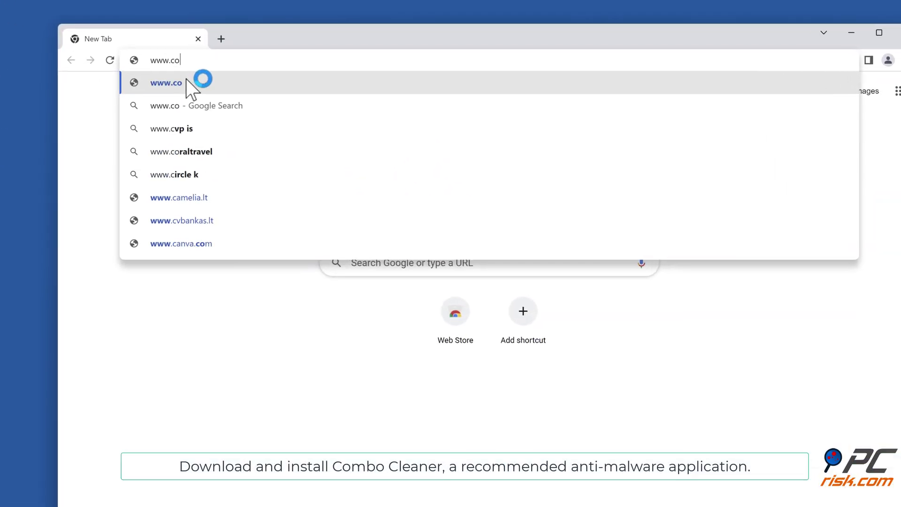
text(mbocleaner.c)
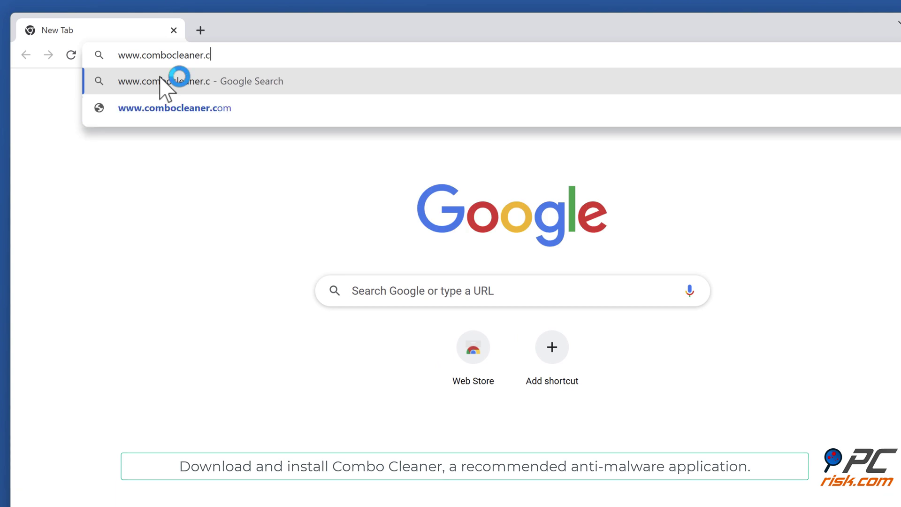
text(om)
key(Return)
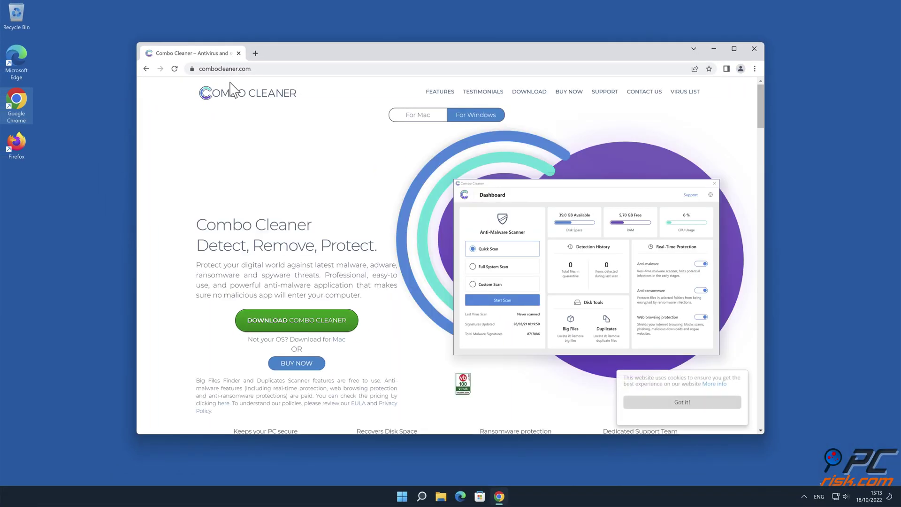
Step: Download CCSetup.exe and run the Combo Cleaner installer through to Finish
click(345, 323)
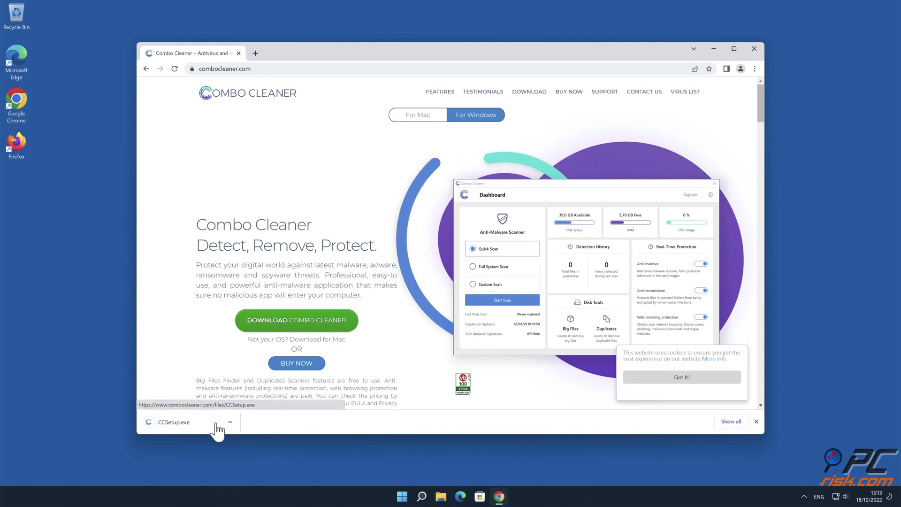
click(212, 424)
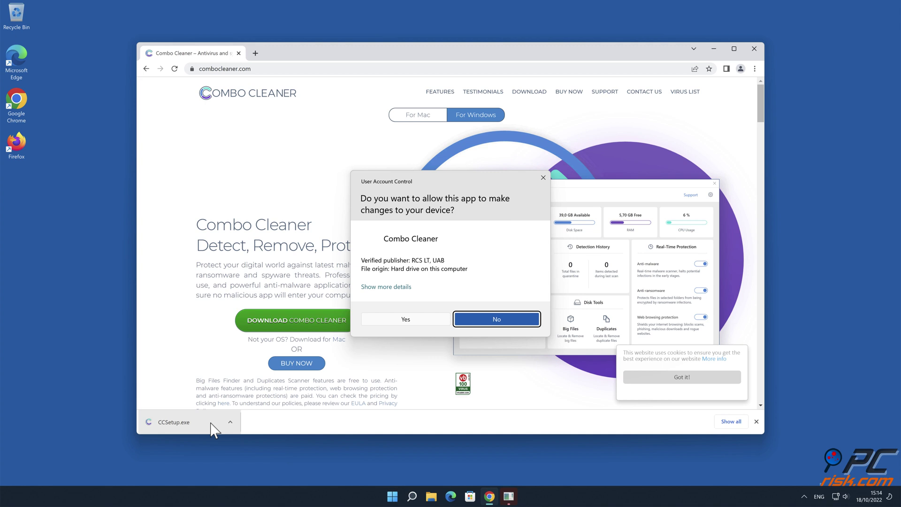
click(410, 321)
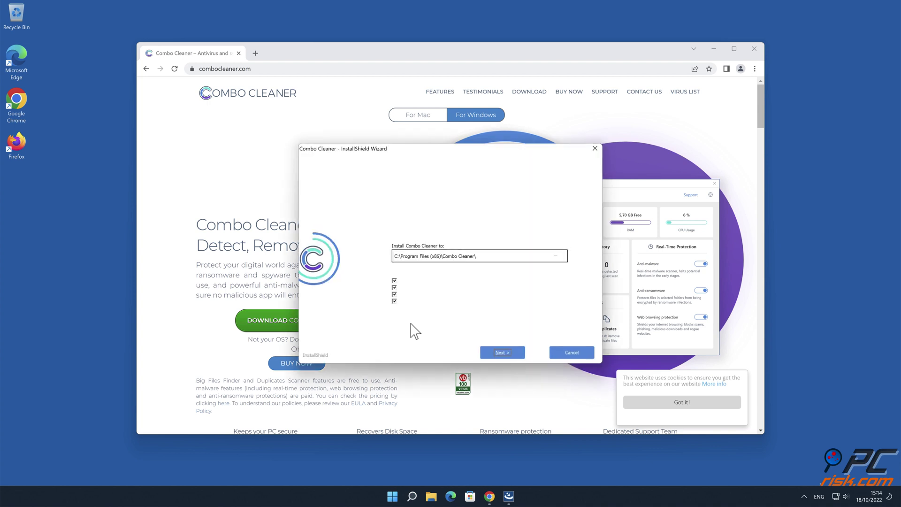
click(508, 353)
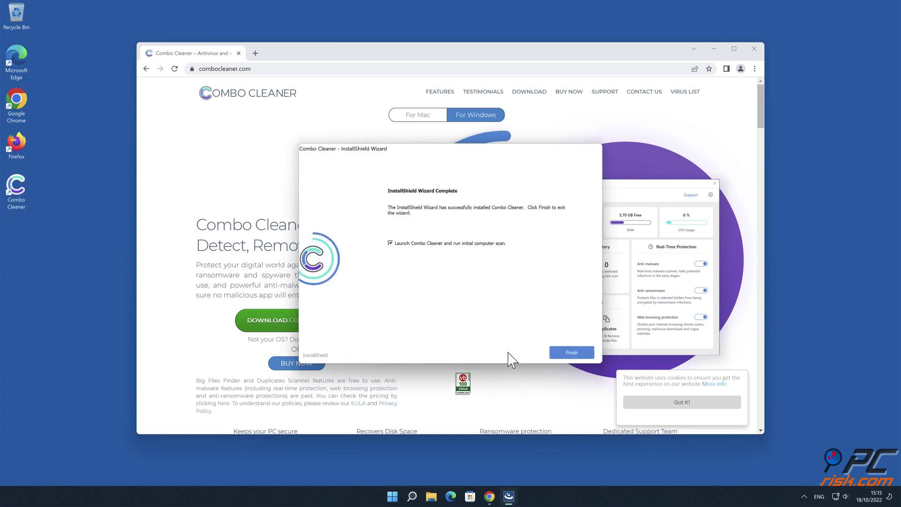
click(576, 350)
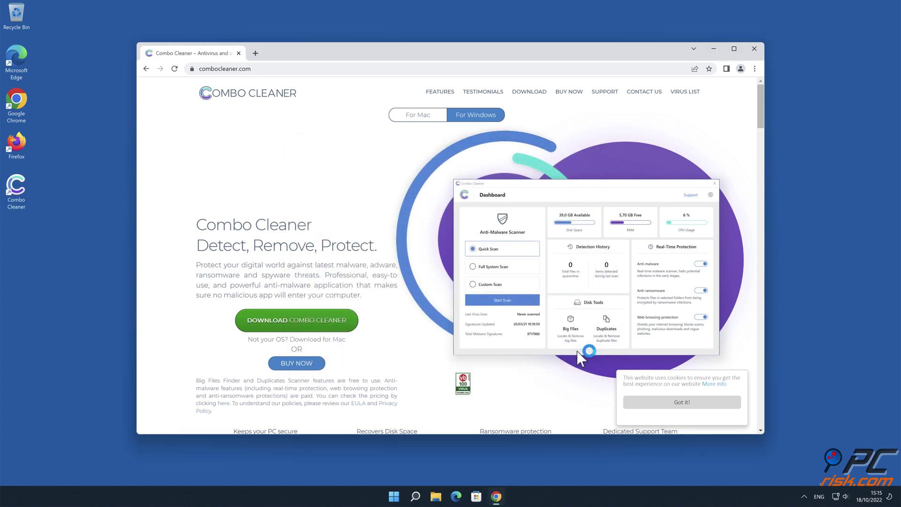
Step: Close Chrome, activate the Combo Cleaner licence, and quarantine the nadsfit.com Ads threat
click(754, 49)
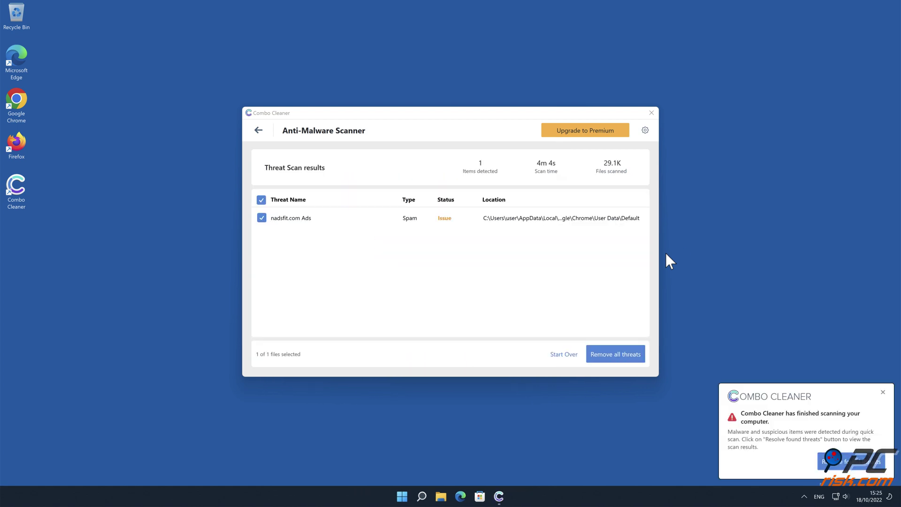
click(634, 356)
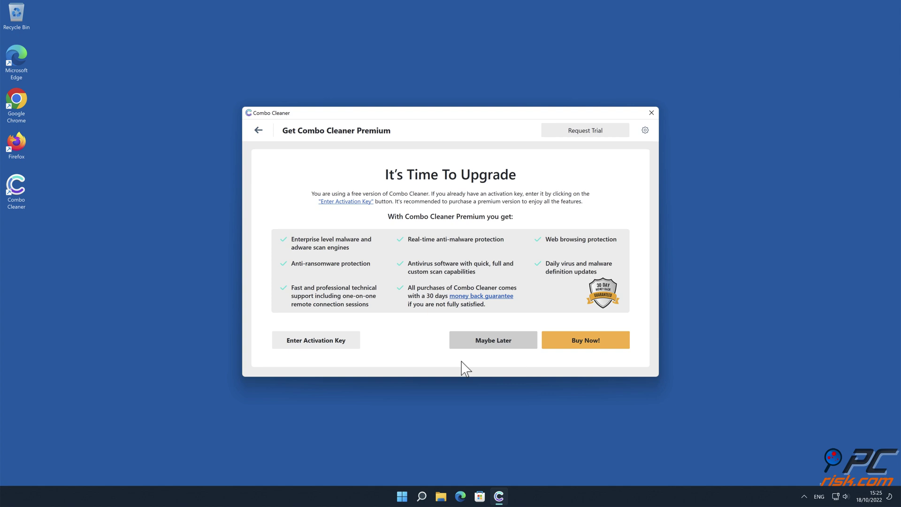
click(342, 343)
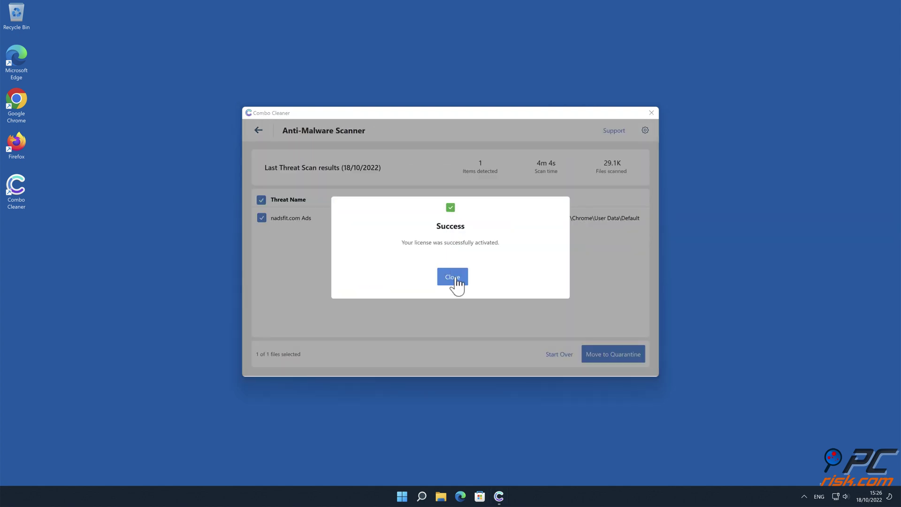
click(456, 279)
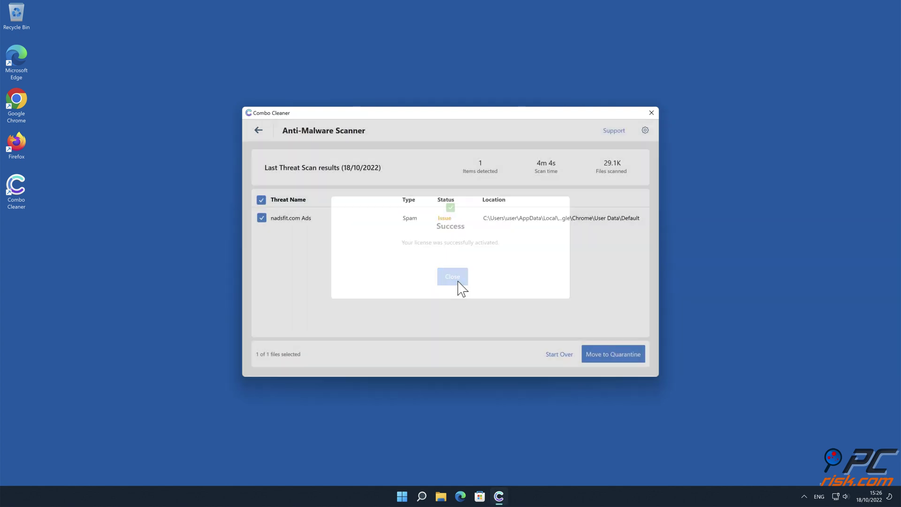
click(614, 357)
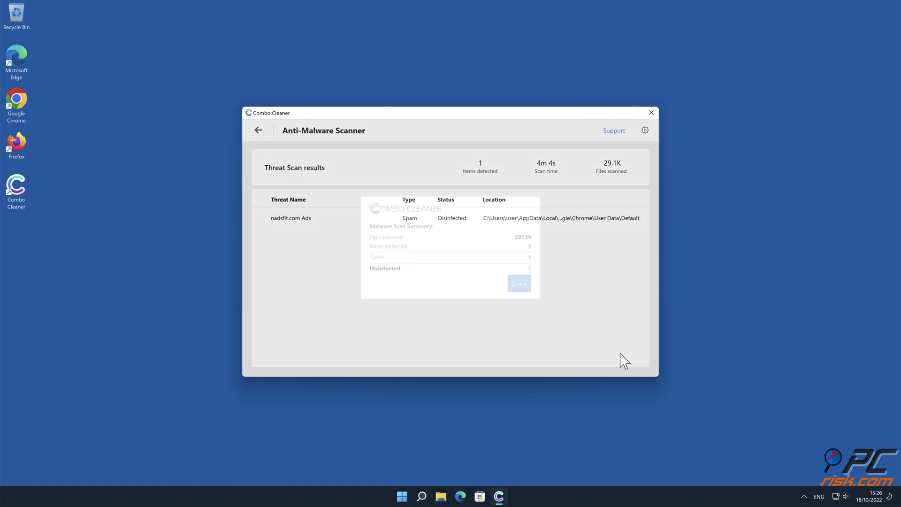
click(519, 285)
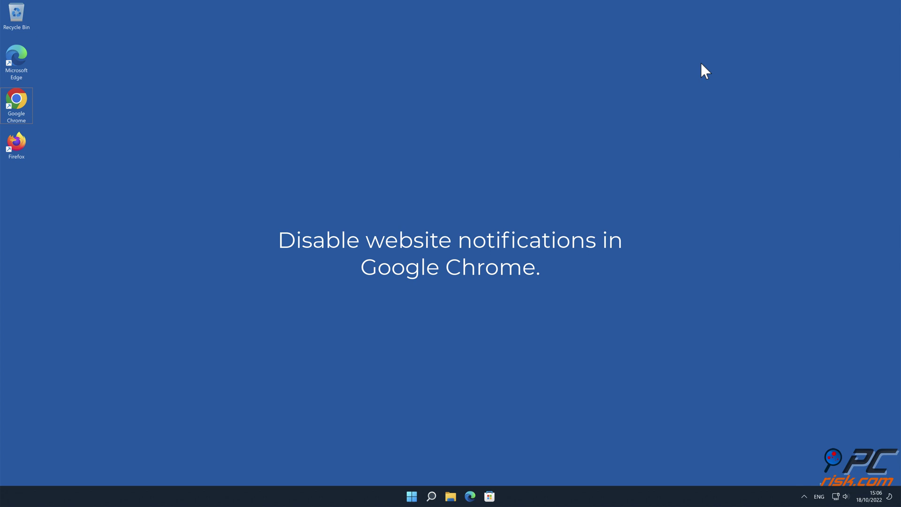
Step: Relaunch Chrome and open its Settings page from the three-dot menu
double_click(24, 106)
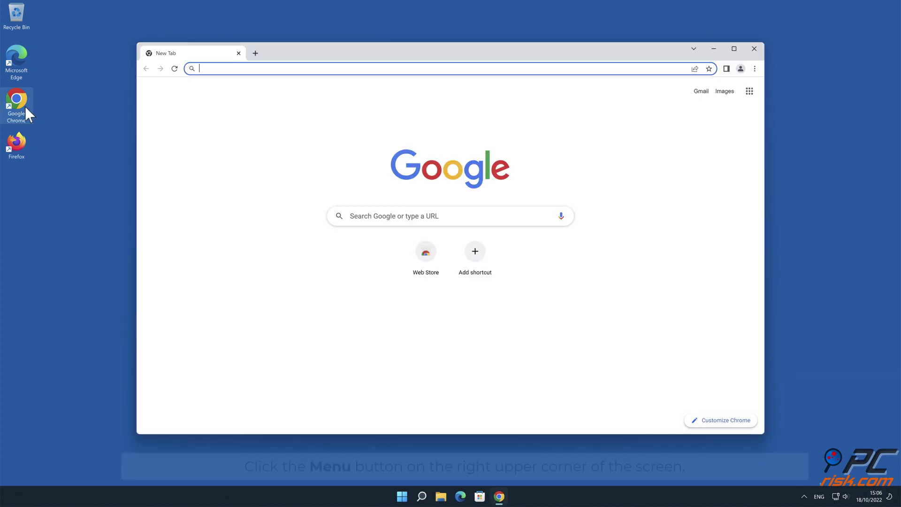
click(824, 117)
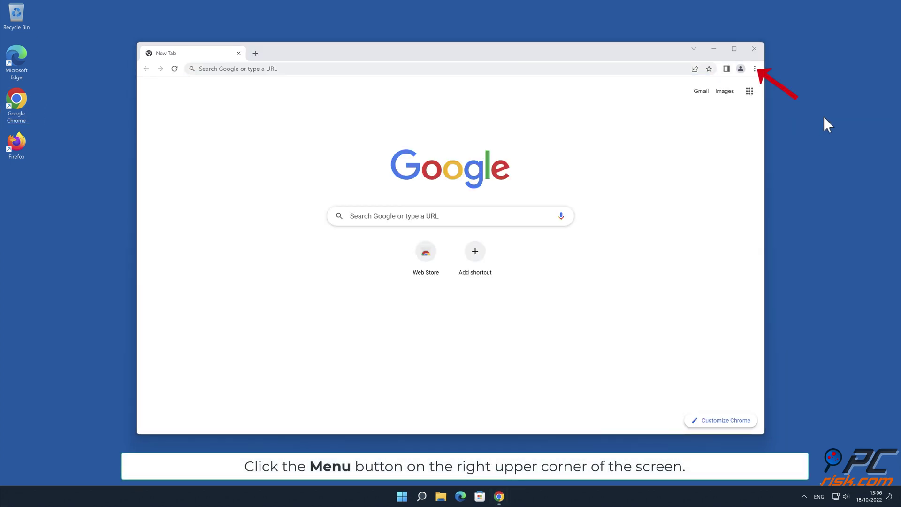
click(754, 68)
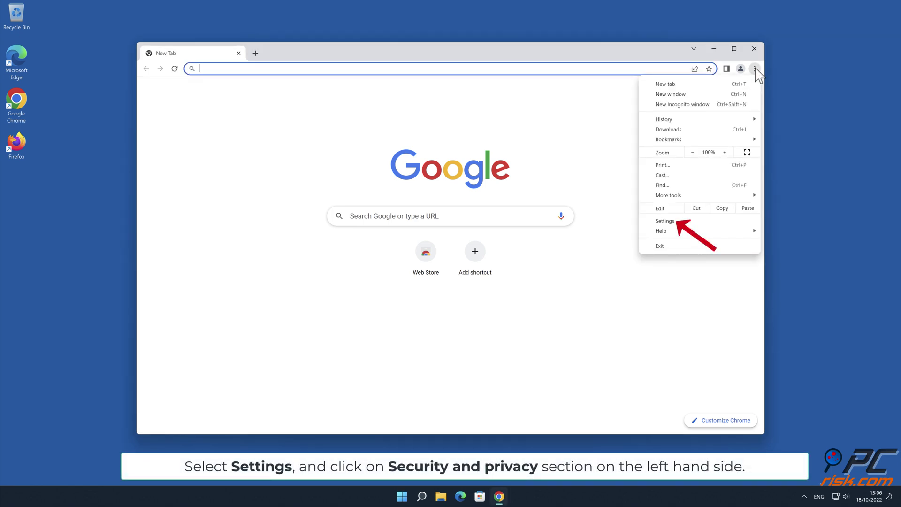
click(677, 221)
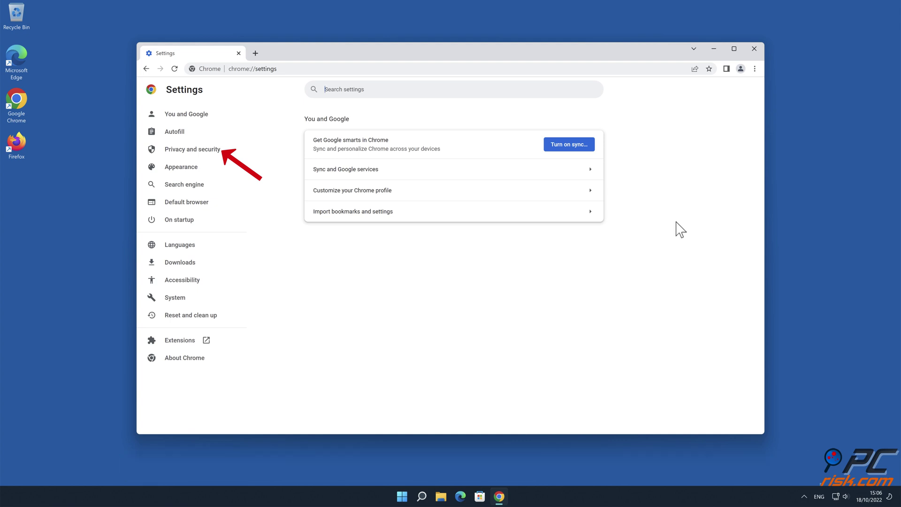
Step: Remove nadsfit.com from Chrome's Site settings notification list and close Chrome
click(217, 150)
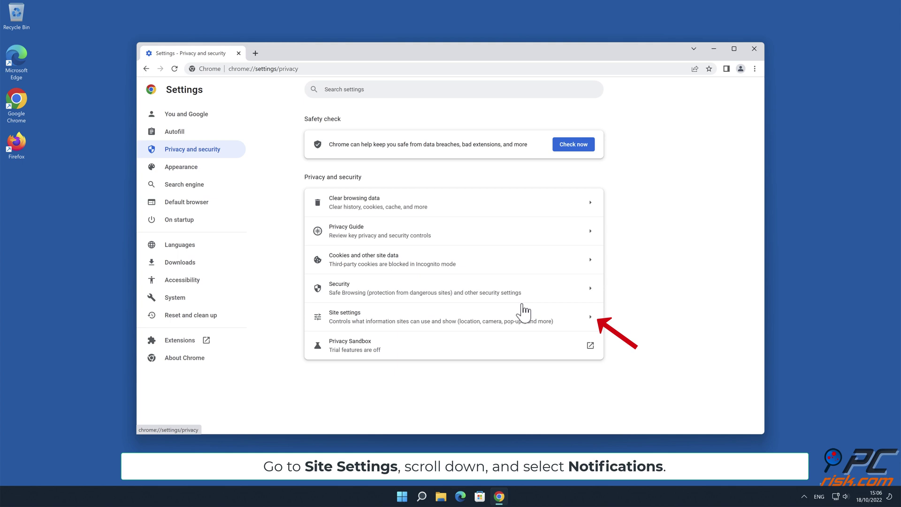
click(588, 318)
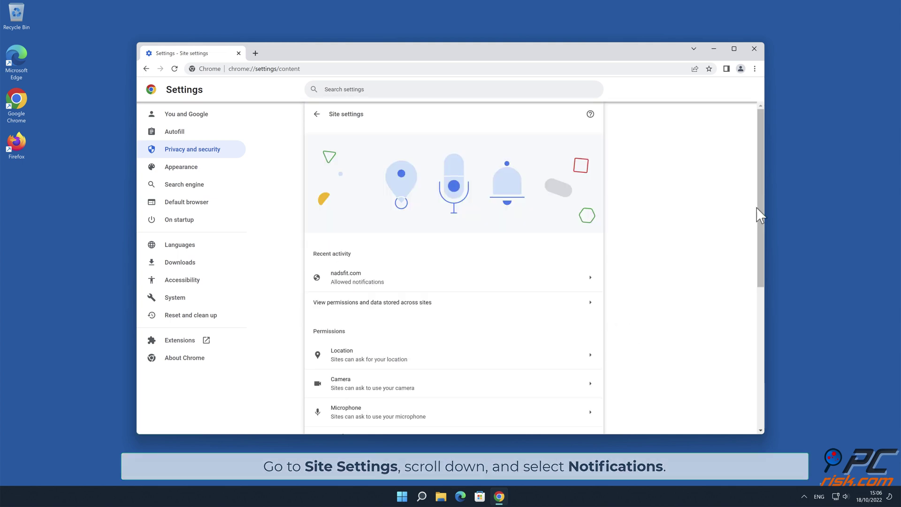
drag(760, 211, 763, 301)
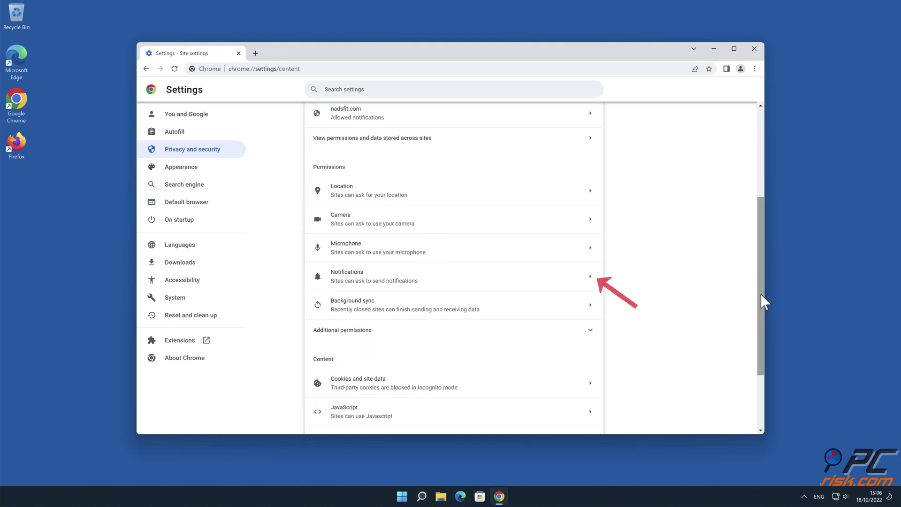
click(590, 276)
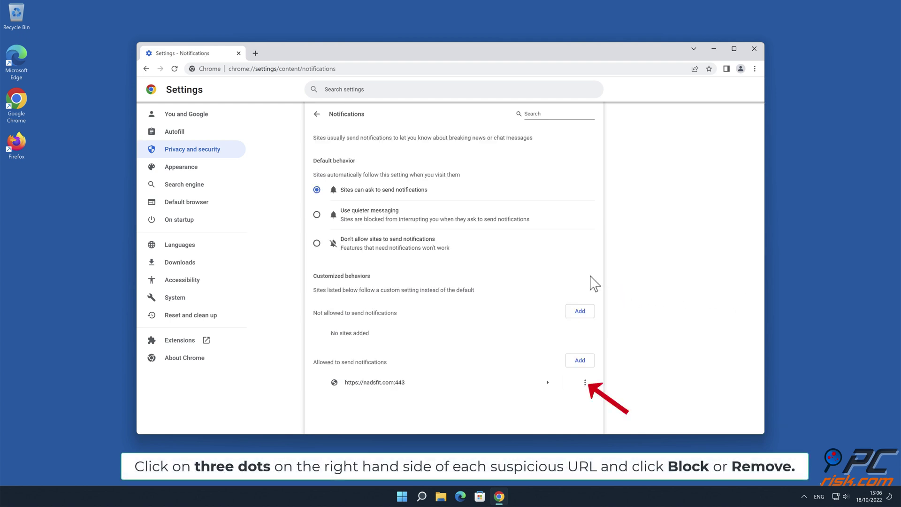
click(585, 382)
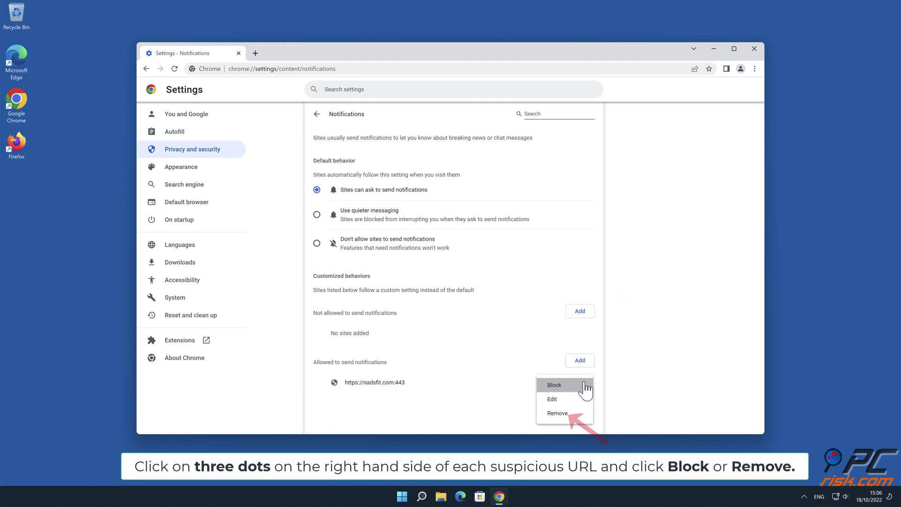
click(567, 416)
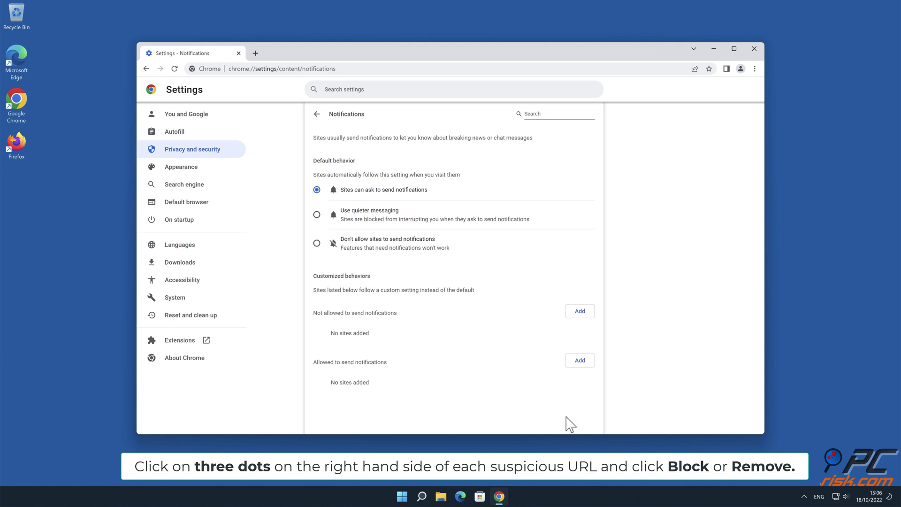
click(754, 48)
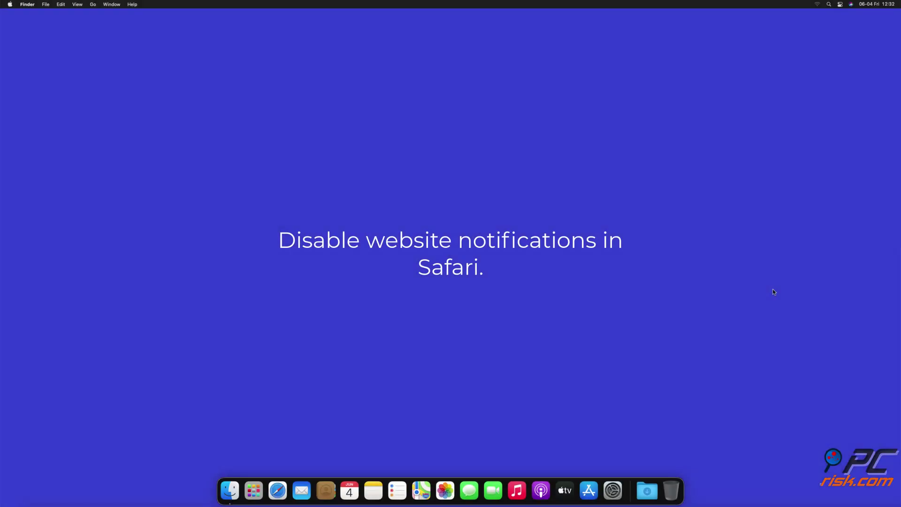
Step: Launch Safari and open Preferences on the Websites tab, scrolled to Notifications
click(273, 493)
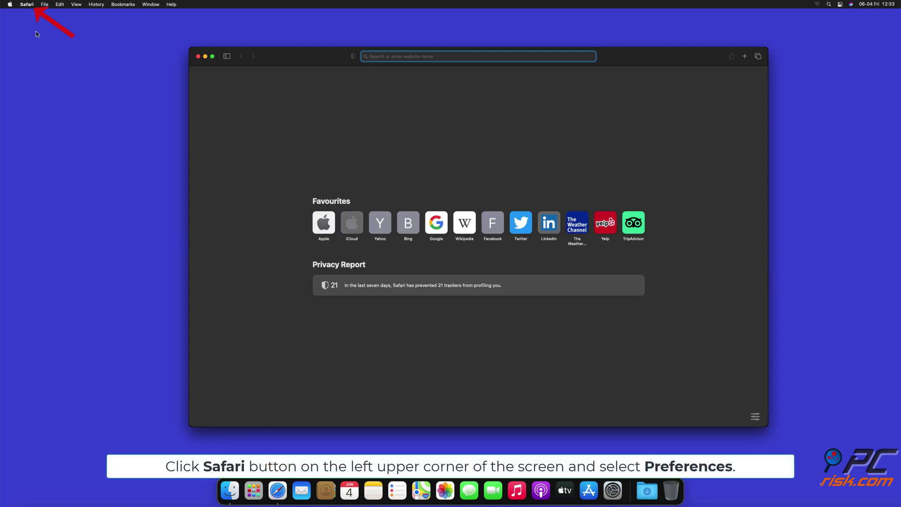
click(26, 4)
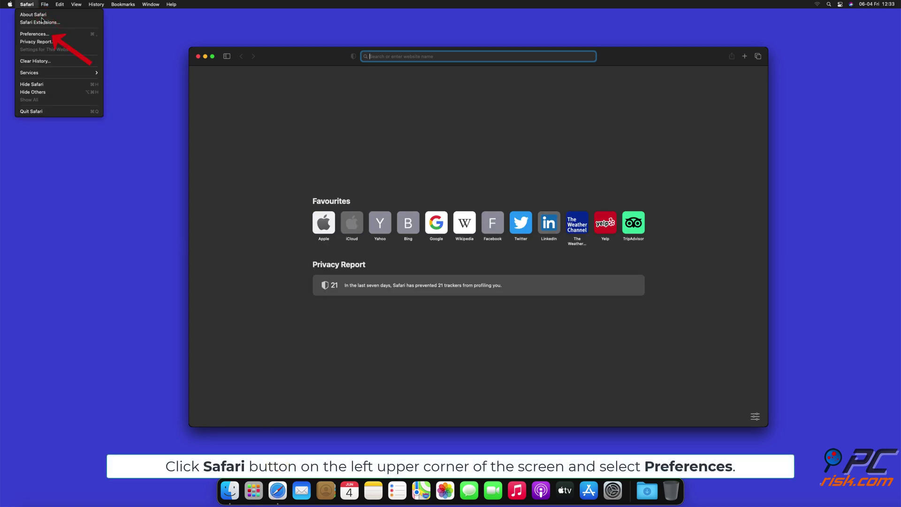
click(44, 35)
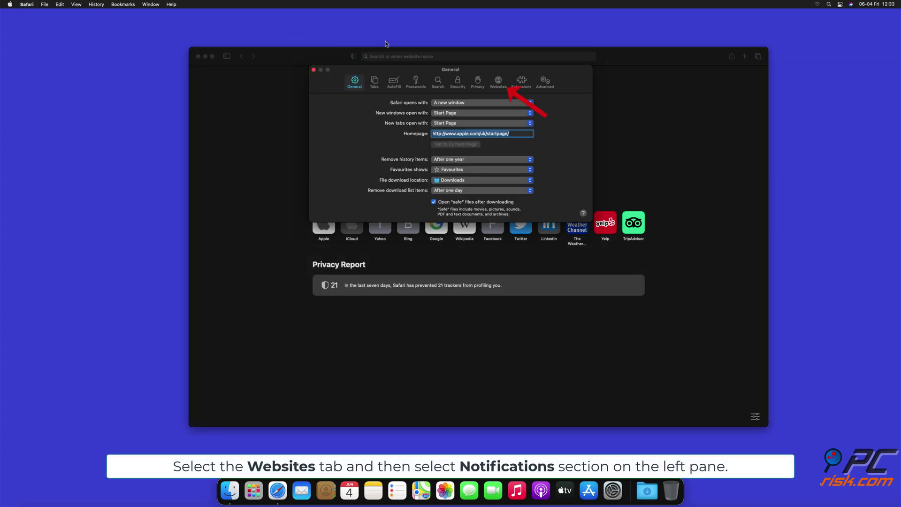
click(496, 85)
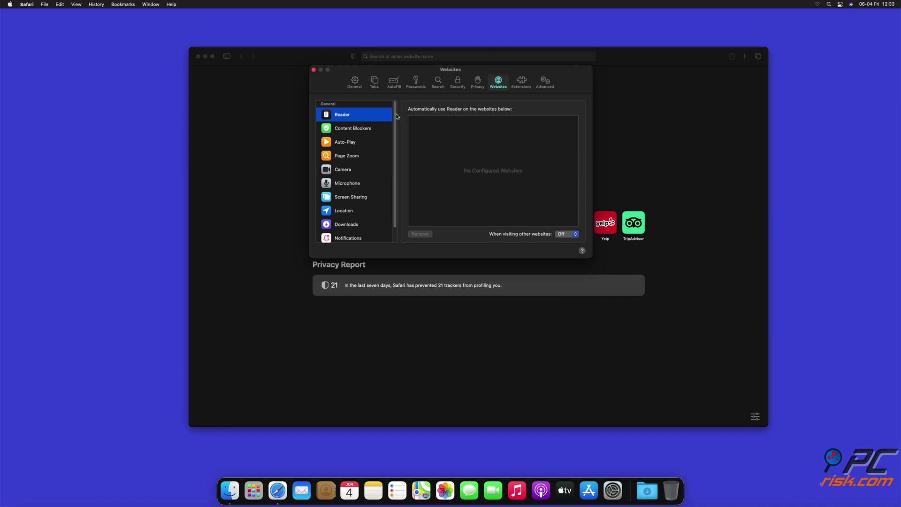
drag(395, 117, 395, 141)
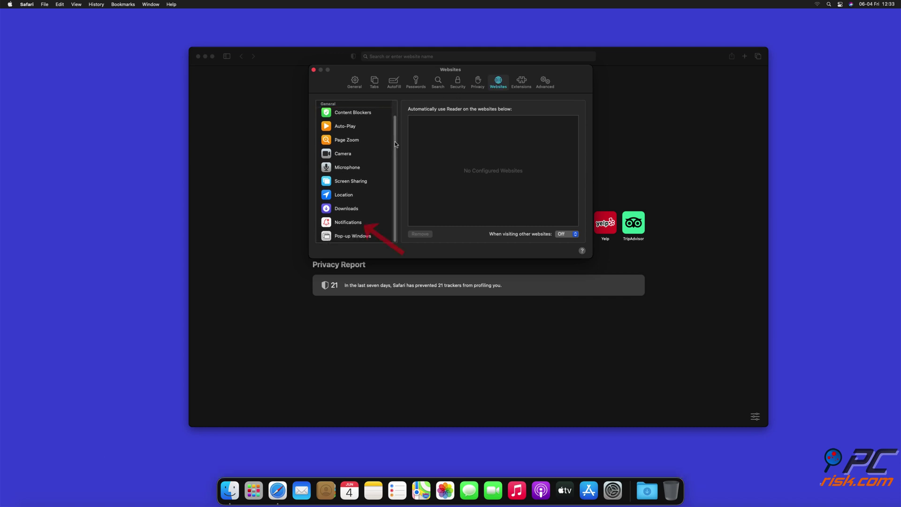
Step: Set notifications for findmedia.biz, thehugefeed.com and watch-video.net to Deny, then close Preferences
click(349, 224)
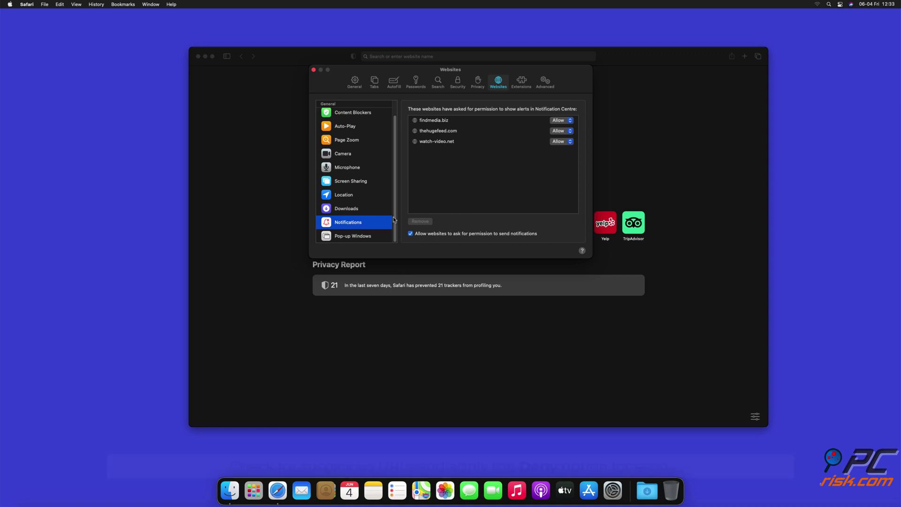
click(570, 121)
click(568, 131)
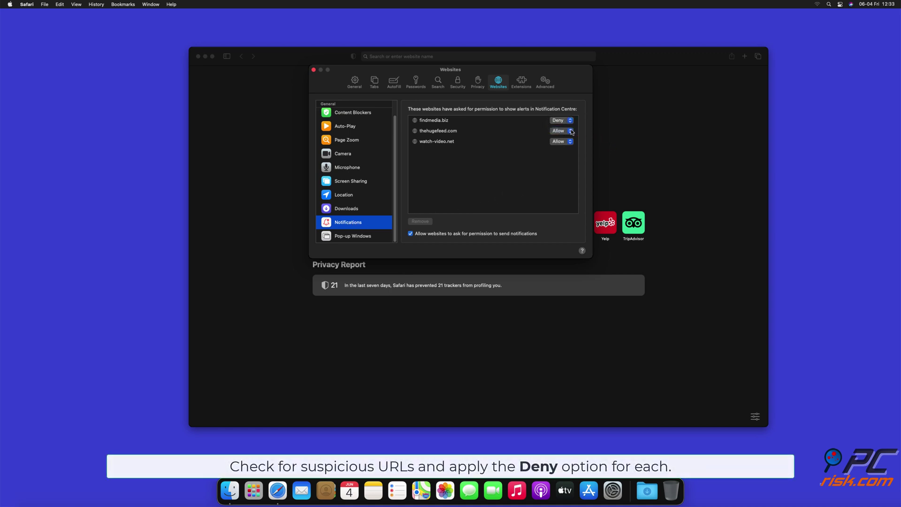
click(570, 131)
click(570, 141)
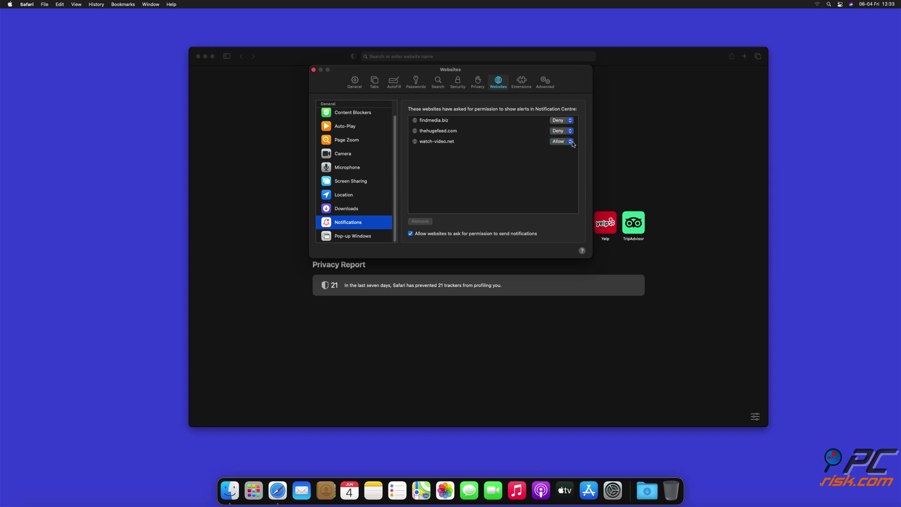
click(570, 141)
click(313, 70)
Step: Close Safari, launch Microsoft Edge and open its Settings page
click(198, 56)
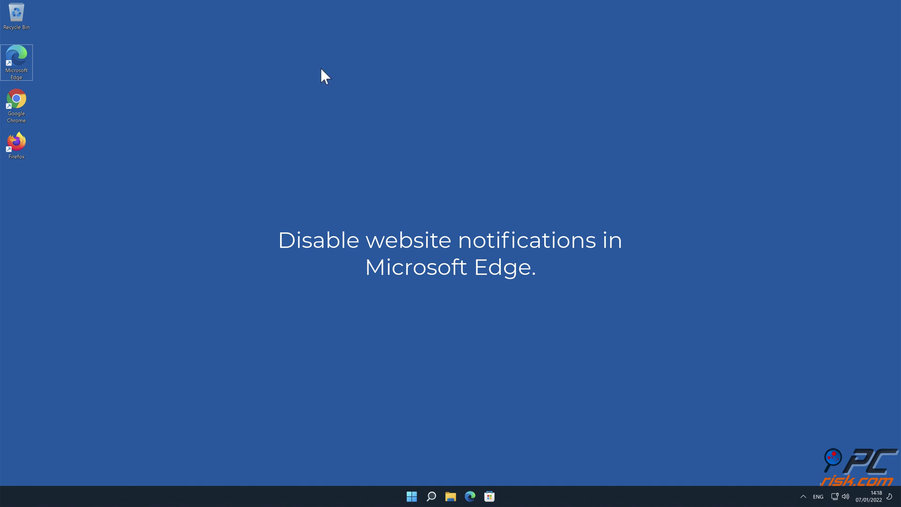
double_click(19, 61)
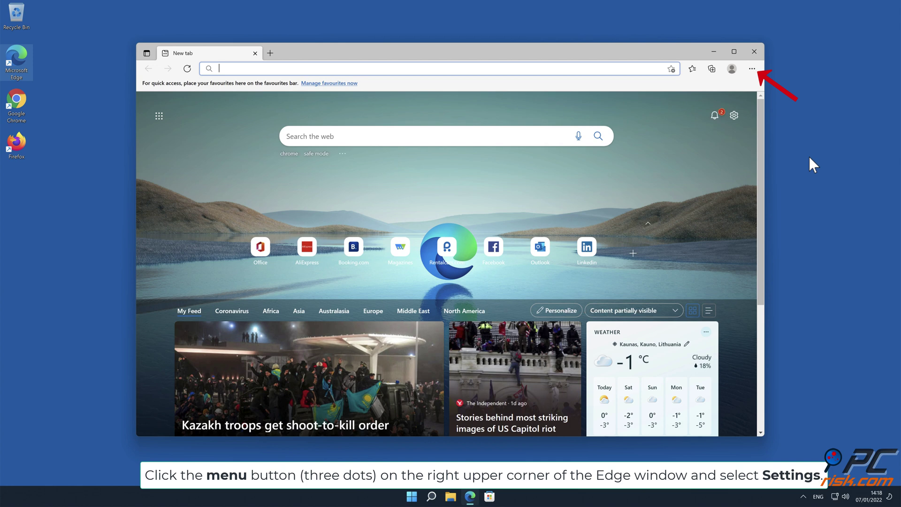
click(751, 69)
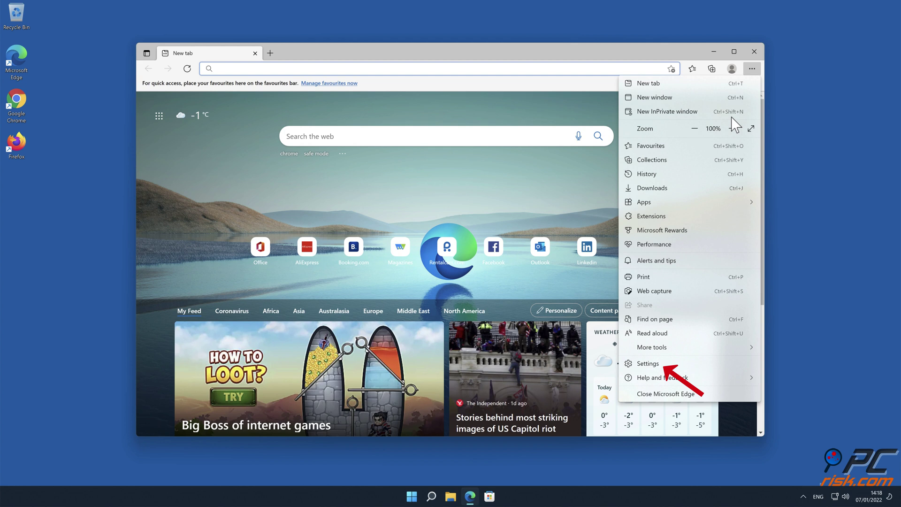
click(673, 363)
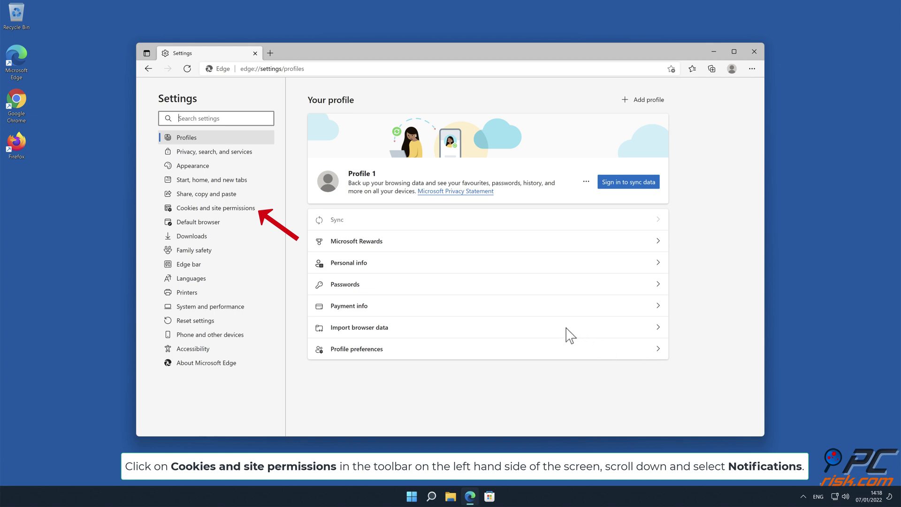
Step: Go to Edge's Cookies and site permissions and open the Notifications permission page
click(248, 212)
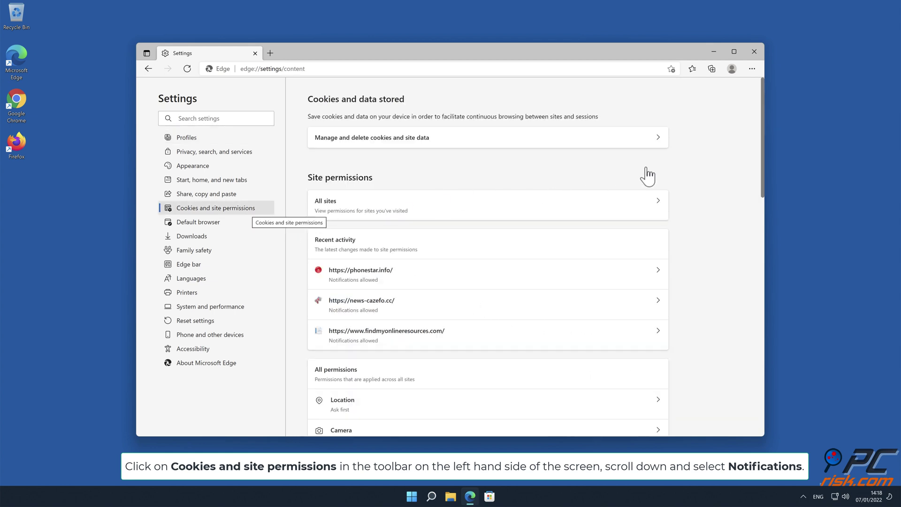
drag(762, 145, 765, 231)
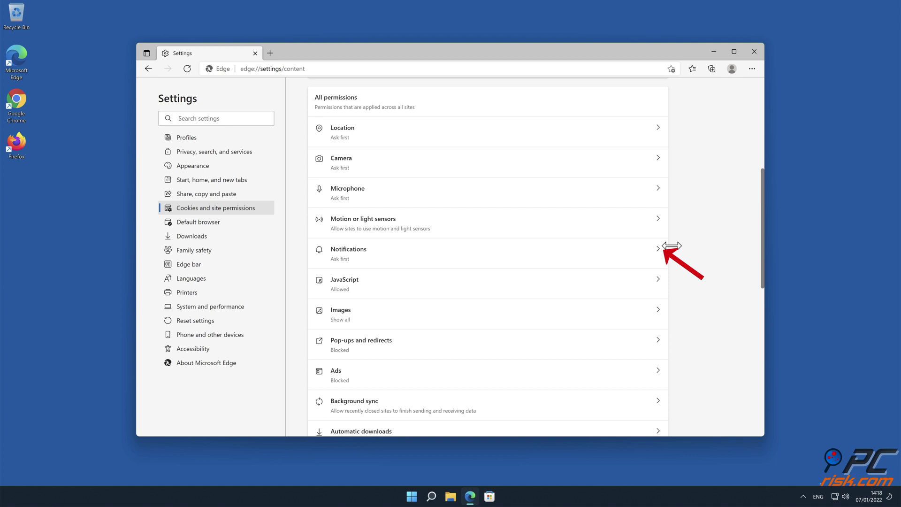
click(658, 257)
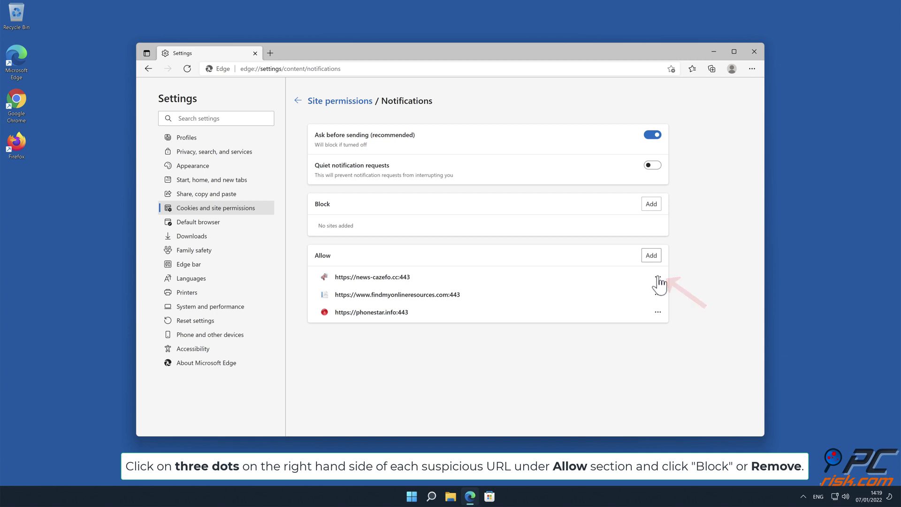
Step: Remove news-cazefo.cc, findmyonlineresources.com and phonestar.info from Edge's allowed notifications, then close Edge
click(657, 276)
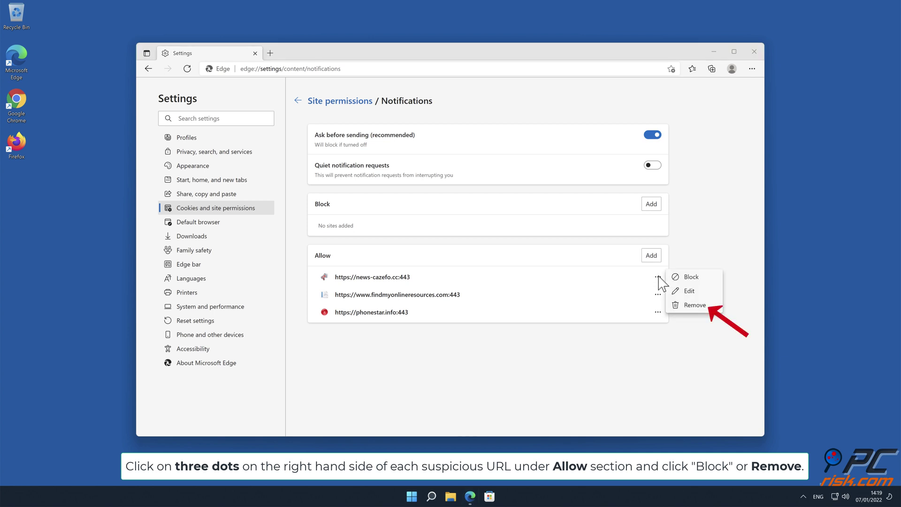
click(695, 305)
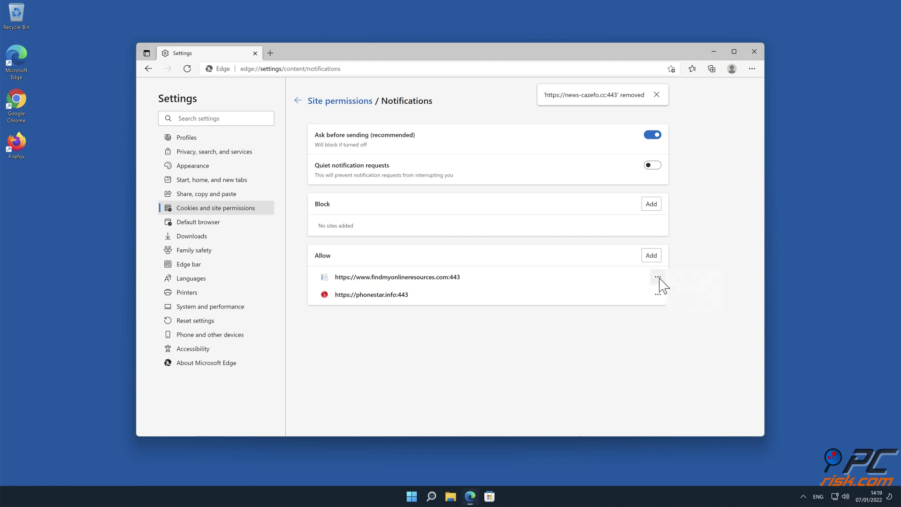
click(657, 277)
click(695, 305)
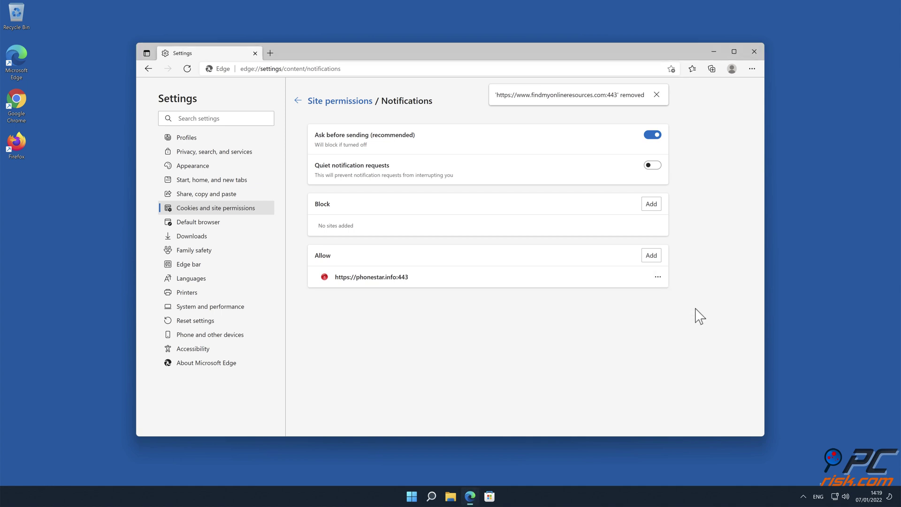
click(657, 277)
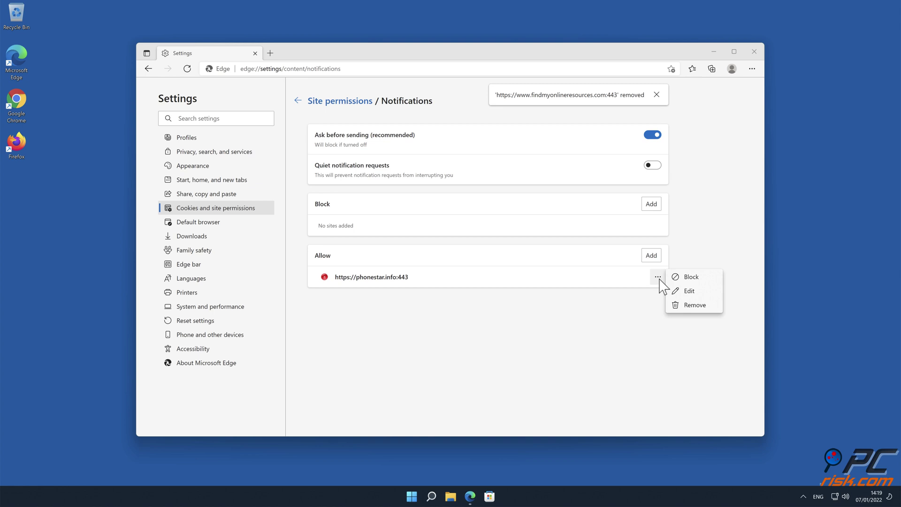
click(692, 306)
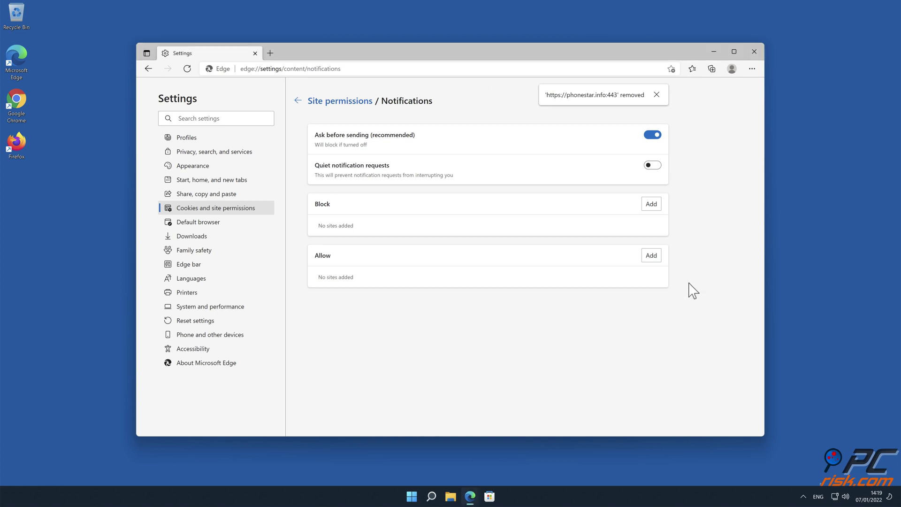
click(754, 51)
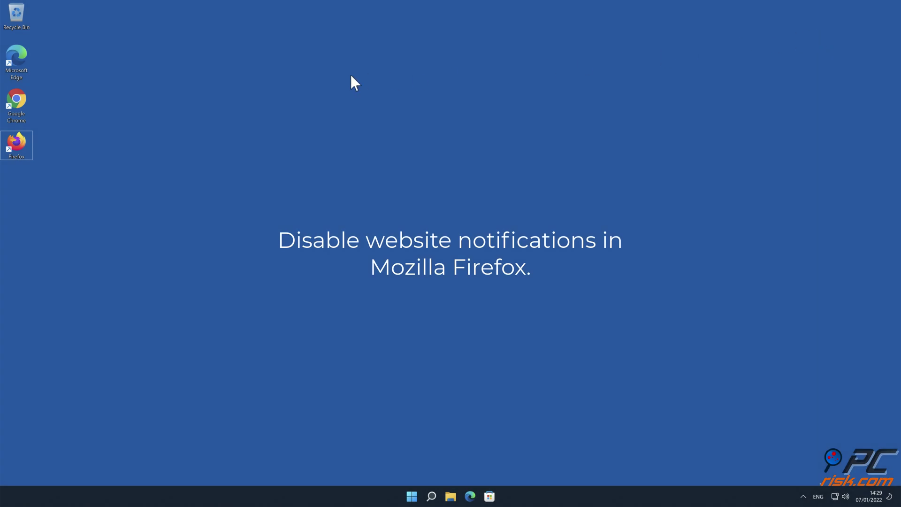
Step: Launch Firefox and go to Settings, Privacy & Security, down to the Permissions section
double_click(12, 143)
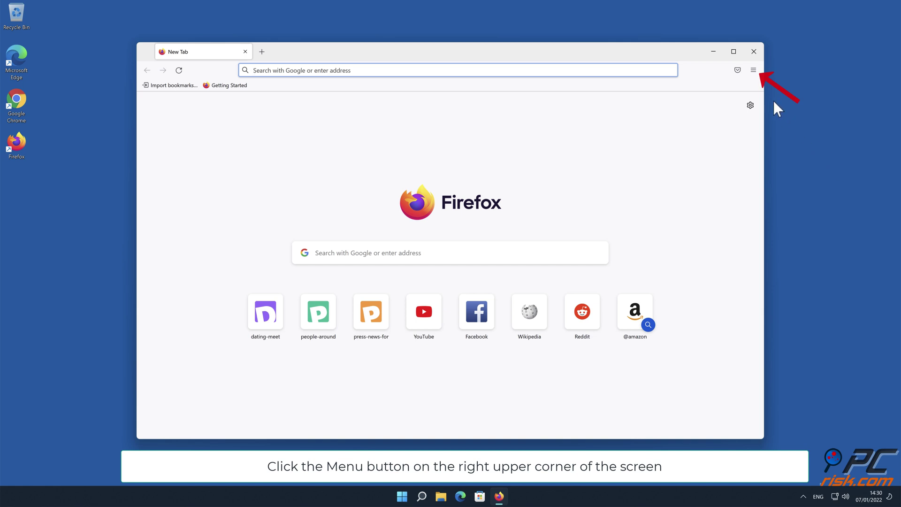
click(753, 70)
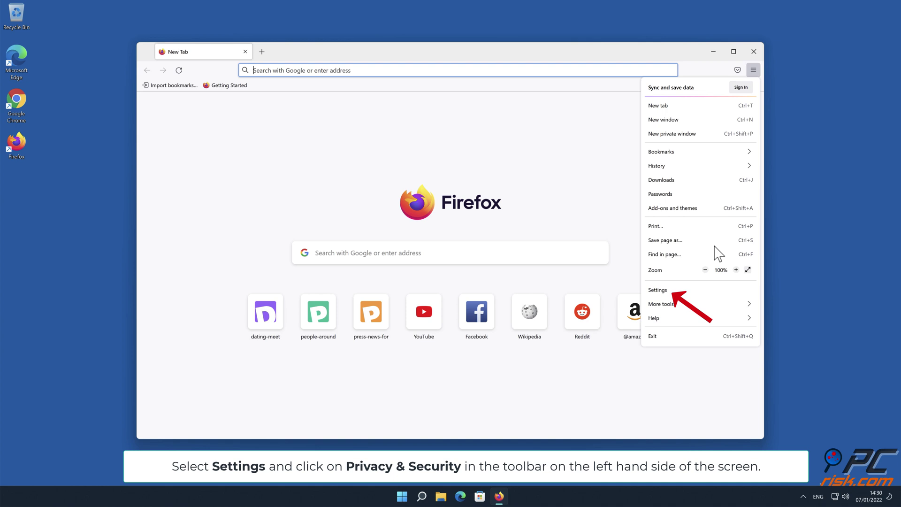
click(705, 290)
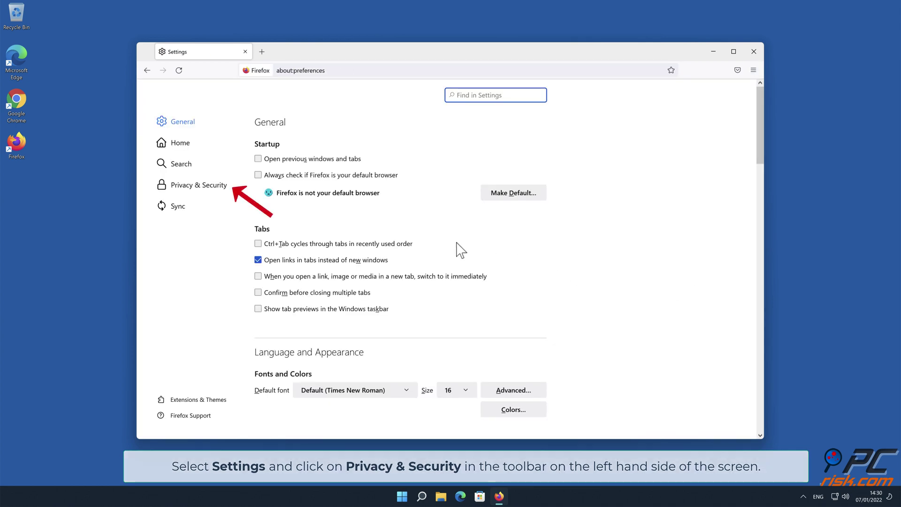
click(211, 186)
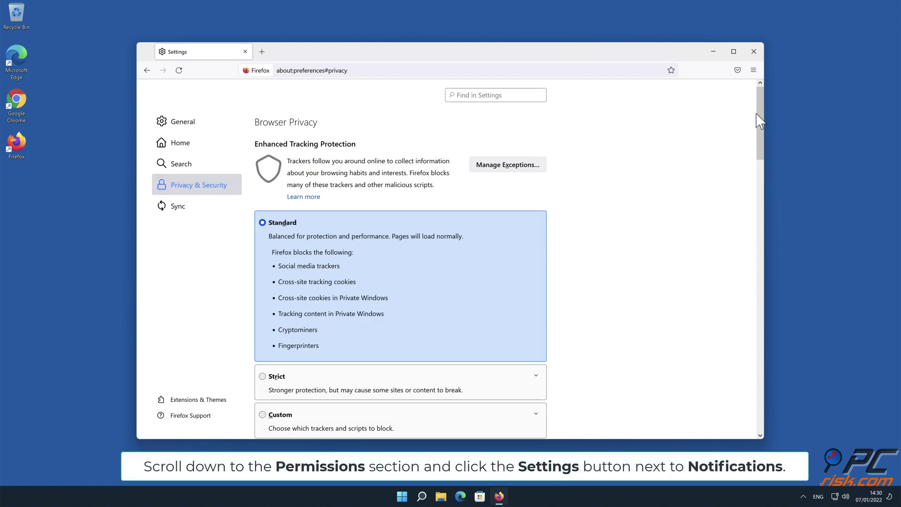
drag(759, 121, 760, 287)
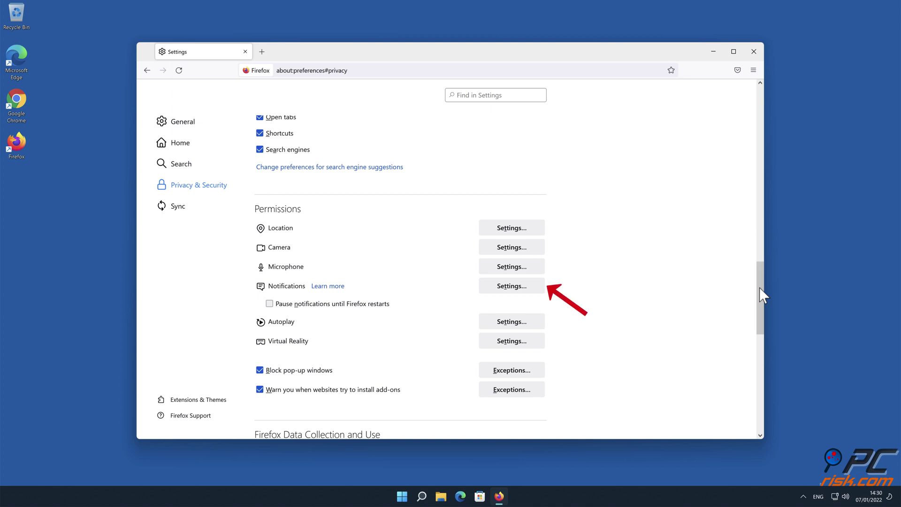
Step: Open the Notifications Settings… dialog under Permissions to see the allowed sites
click(535, 288)
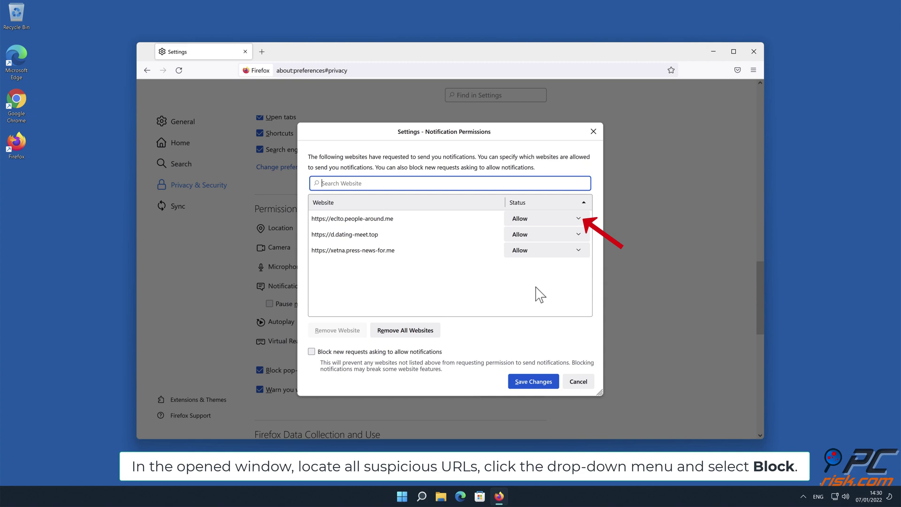